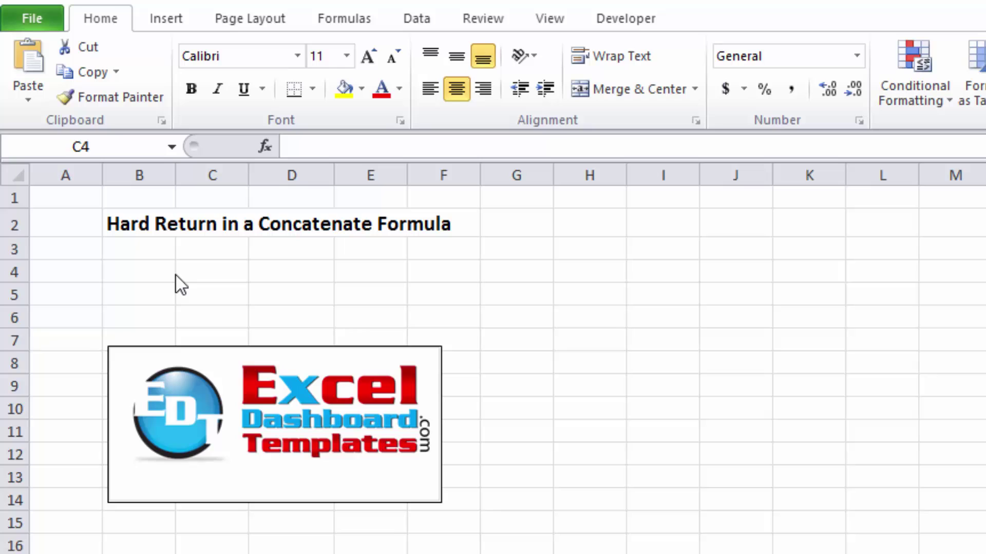
Enter only a hard line break (Alt+Enter) in cell C4 so row 4 becomes taller
{"action": "left_click", "coordinate": [215, 269]}
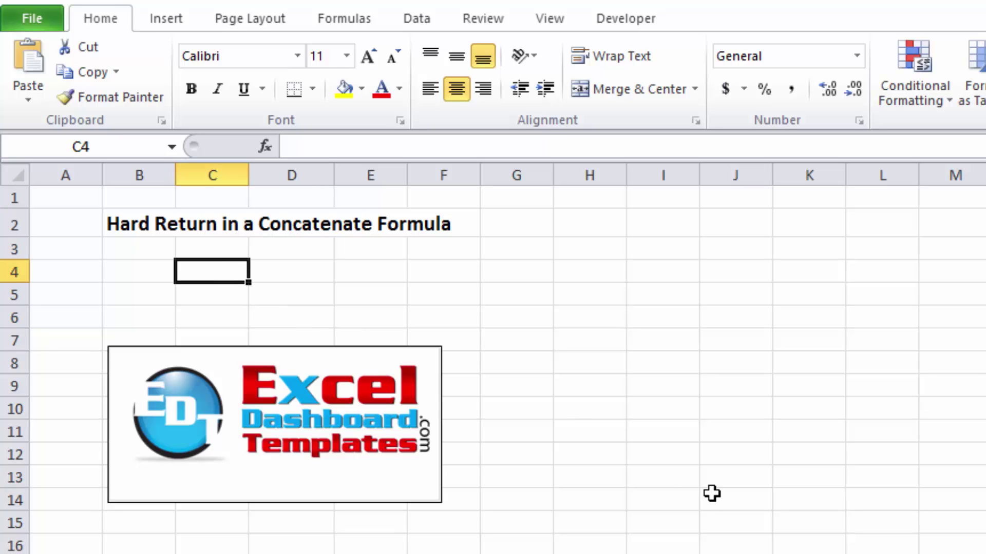
{"action": "left_click", "coordinate": [419, 148]}
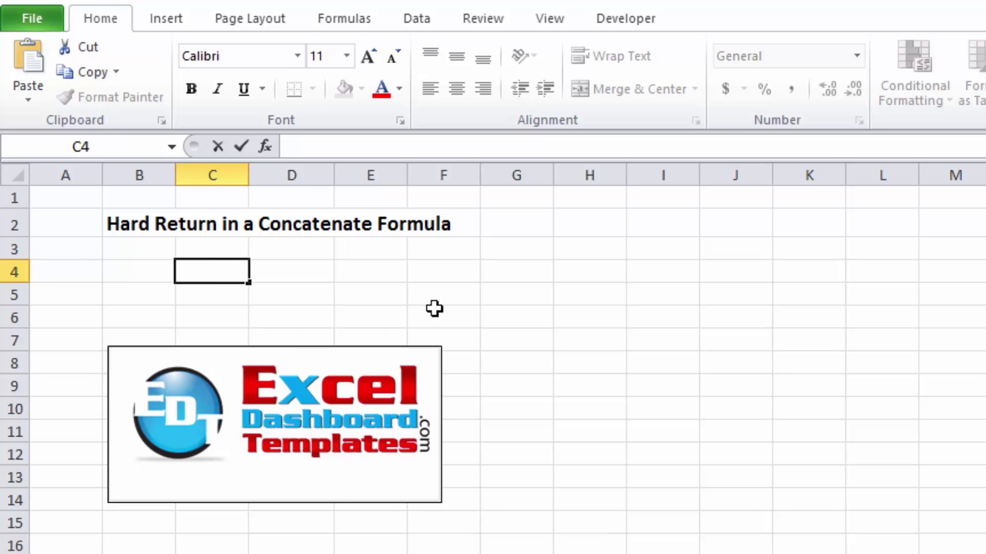
{"action": "key", "text": "alt+Return"}
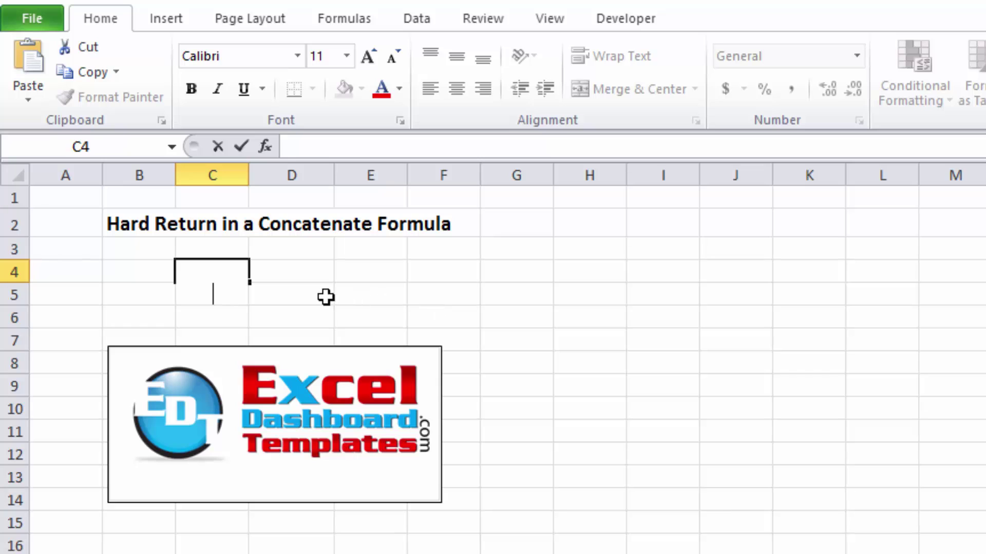
{"action": "key", "text": "Escape"}
{"action": "key", "text": "Return"}
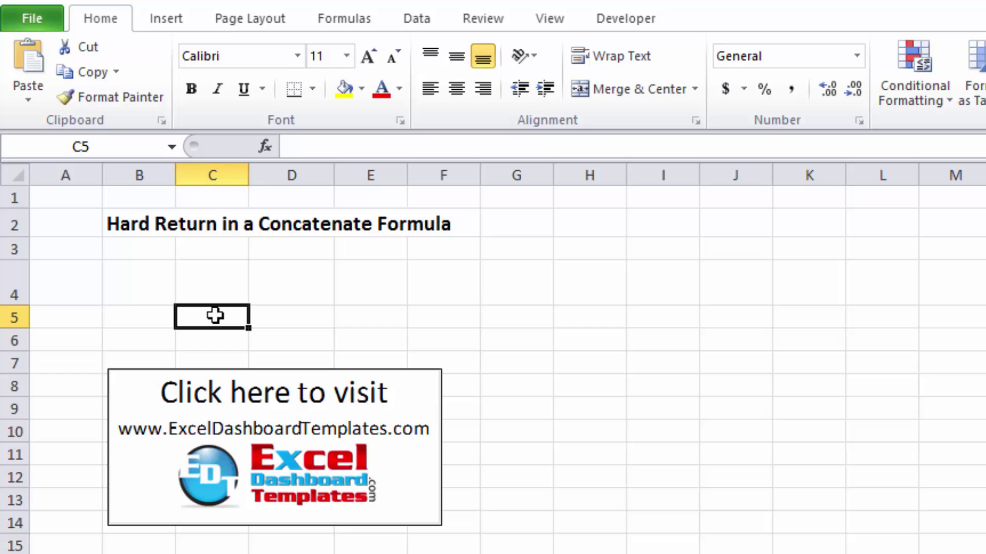
Enter =CODE(C4) in C5, which returns 10, the line break's character code
{"action": "left_click", "coordinate": [227, 282]}
{"action": "left_click", "coordinate": [238, 315]}
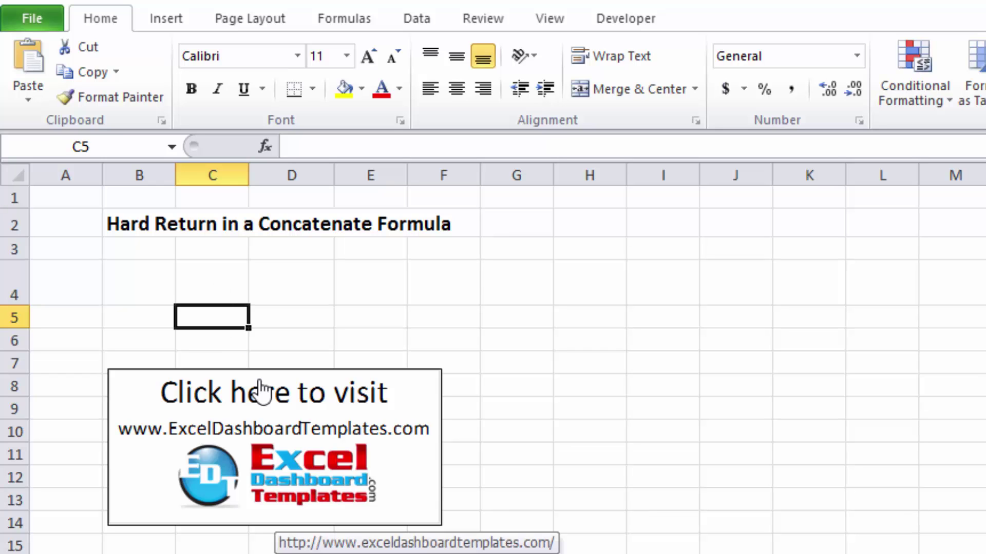
{"action": "type", "text": "=code"}
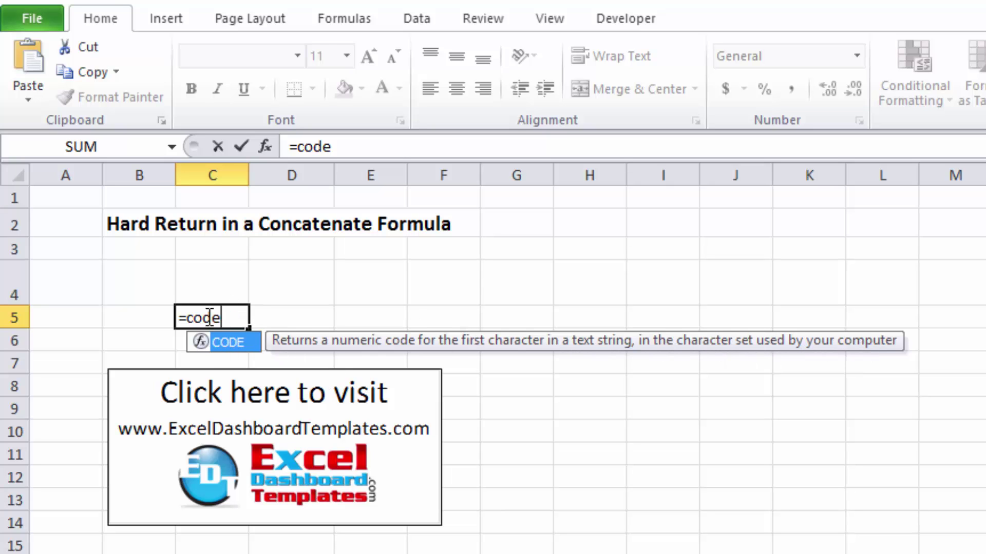
{"action": "type", "text": "("}
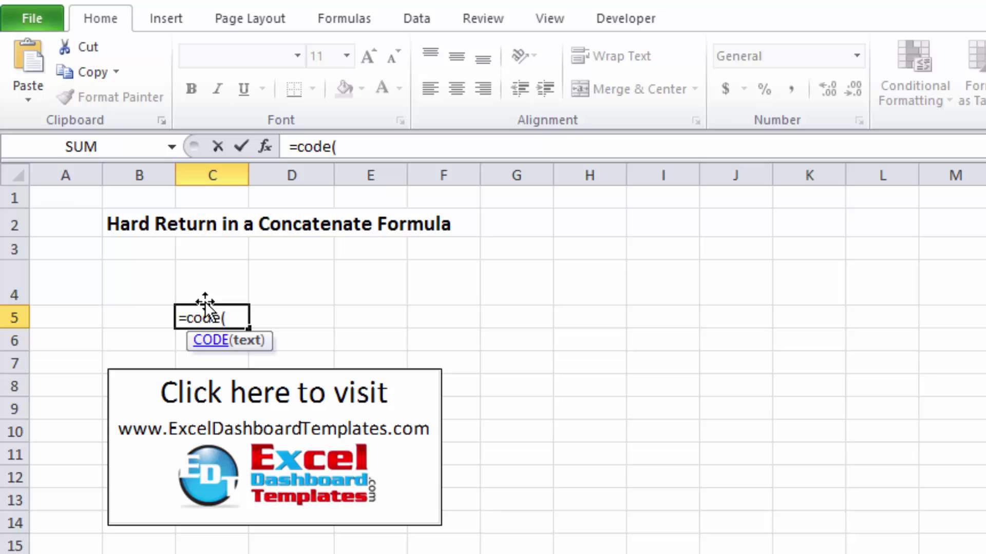
{"action": "left_click", "coordinate": [205, 291]}
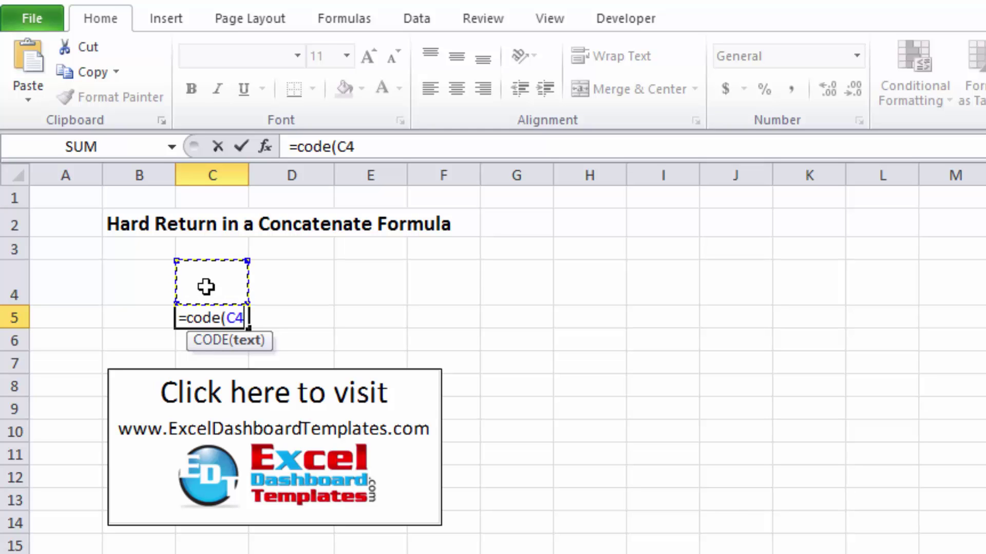
{"action": "type", "text": ")"}
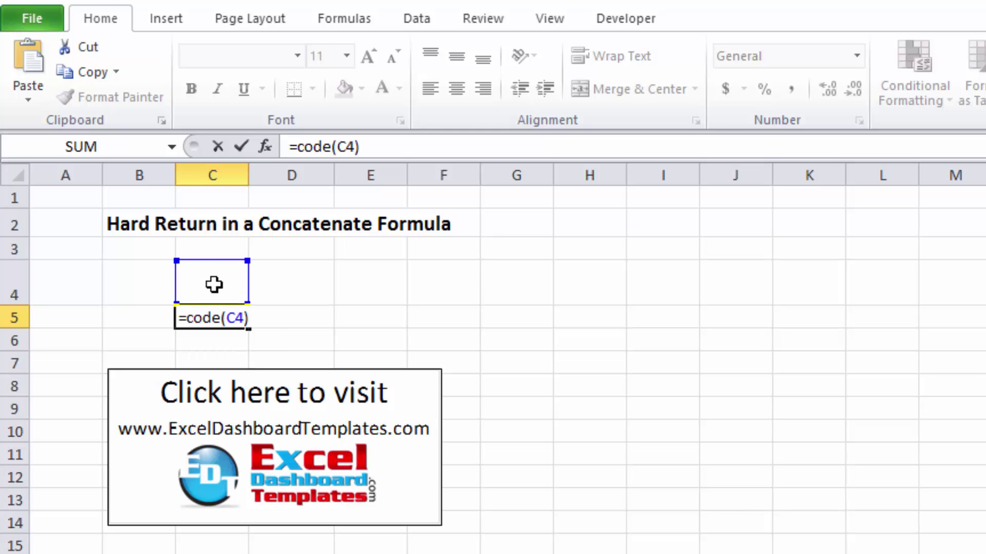
{"action": "key", "text": "Return"}
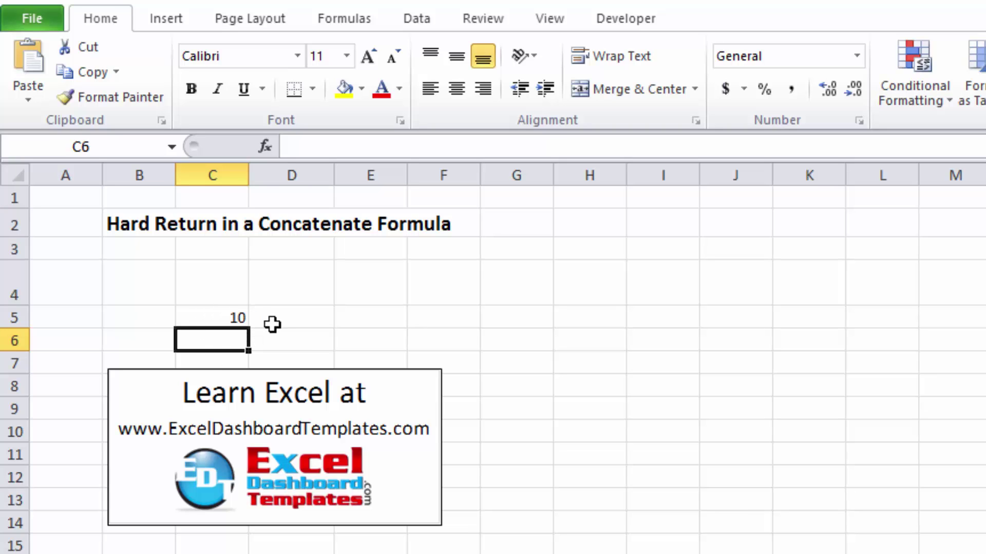
{"action": "left_click", "coordinate": [212, 321]}
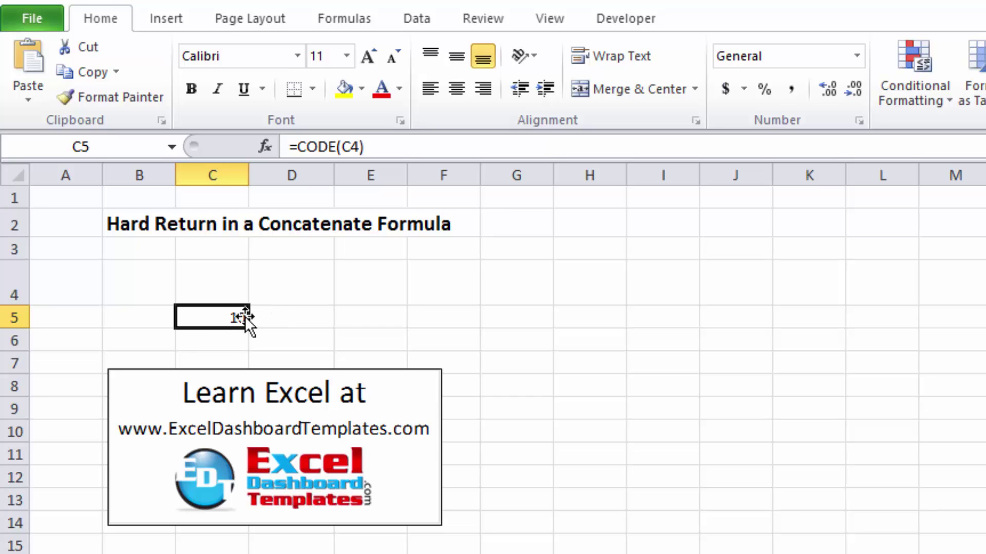
Put =CHAR(10) in cell D4 and check its formula, which displays as blank
{"action": "left_click", "coordinate": [317, 297]}
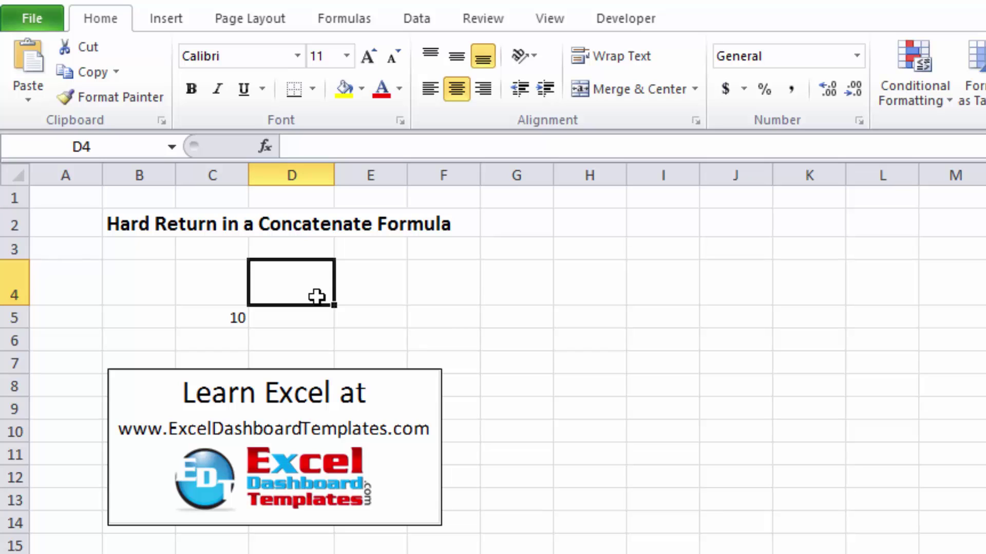
{"action": "type", "text": "=char"}
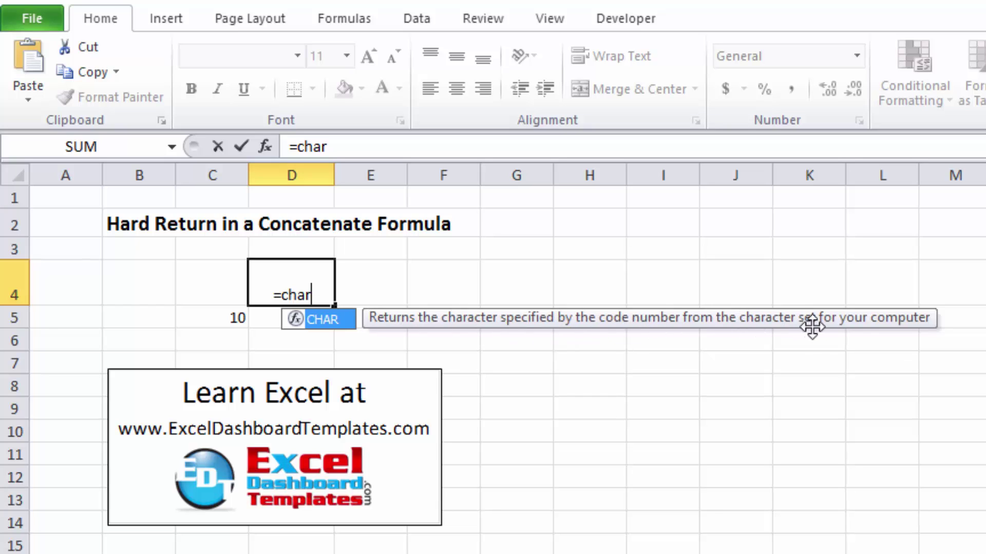
{"action": "type", "text": "("}
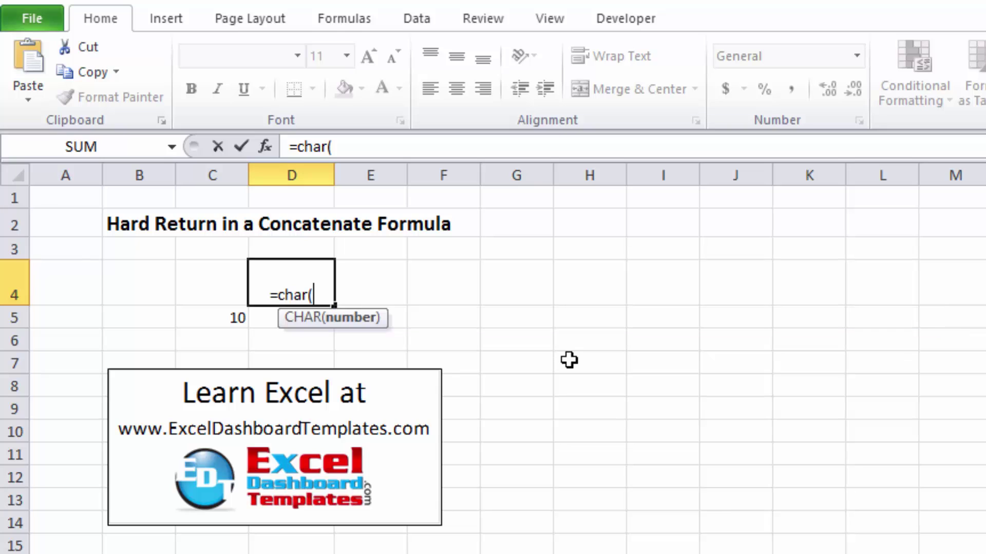
{"action": "type", "text": "10)"}
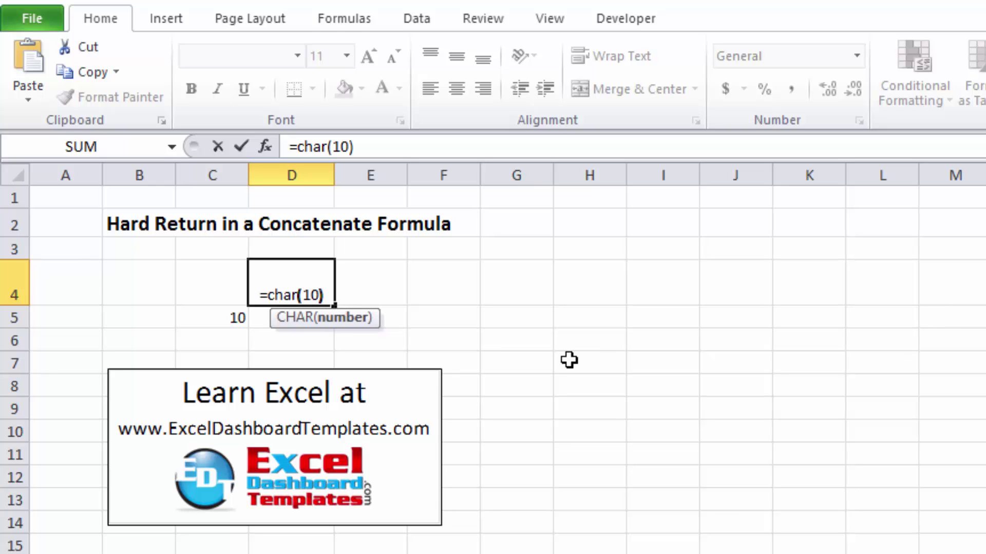
{"action": "key", "text": "Return"}
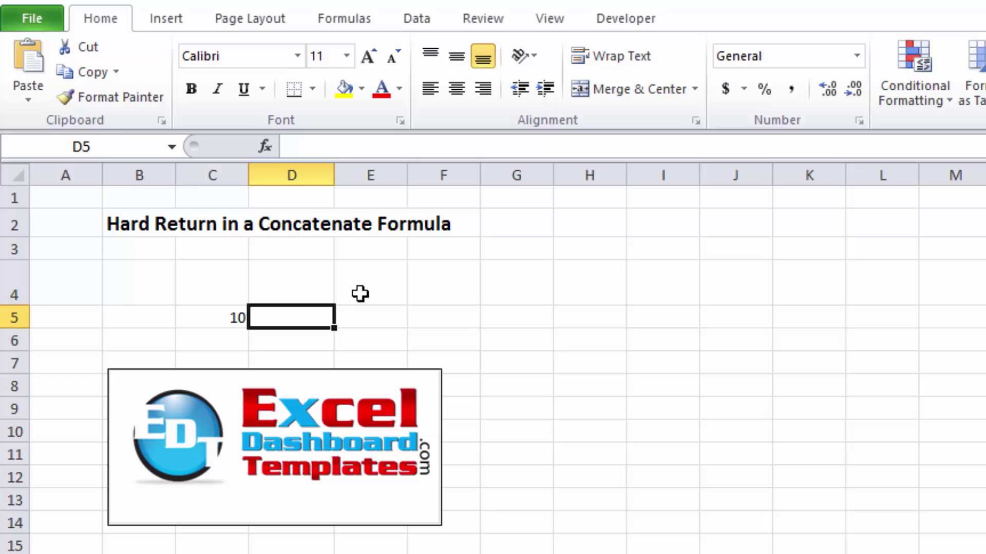
{"action": "left_click", "coordinate": [321, 288]}
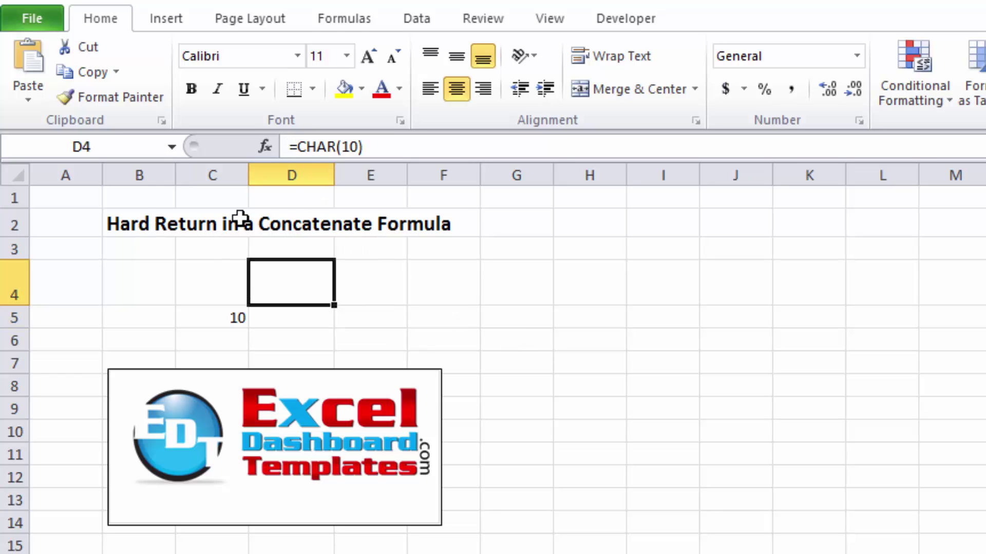
Rewrite D4 as =CONCATENATE("aaaa",CHAR(10),"bbbb"), which shows aaaabbbb on one line
{"action": "left_click", "coordinate": [296, 147]}
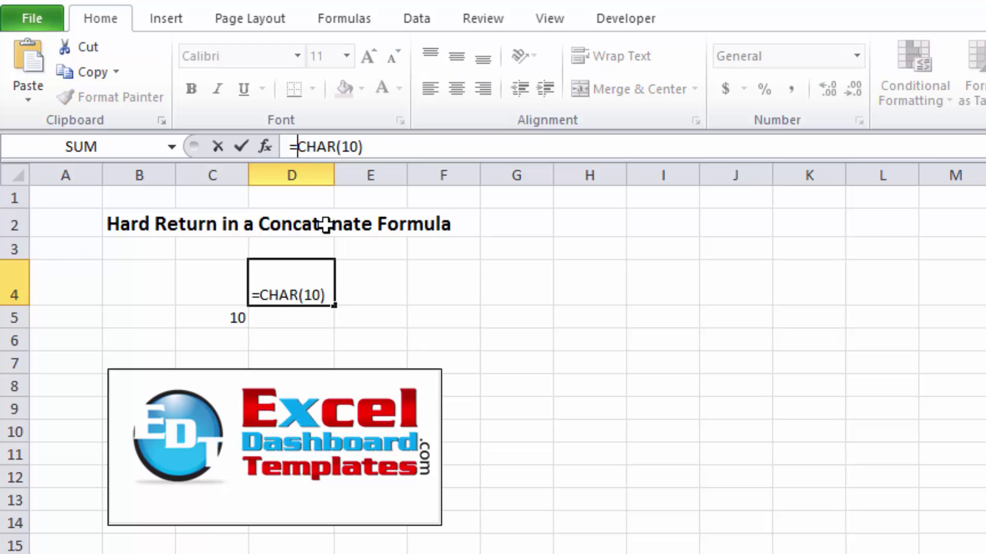
{"action": "type", "text": "con"}
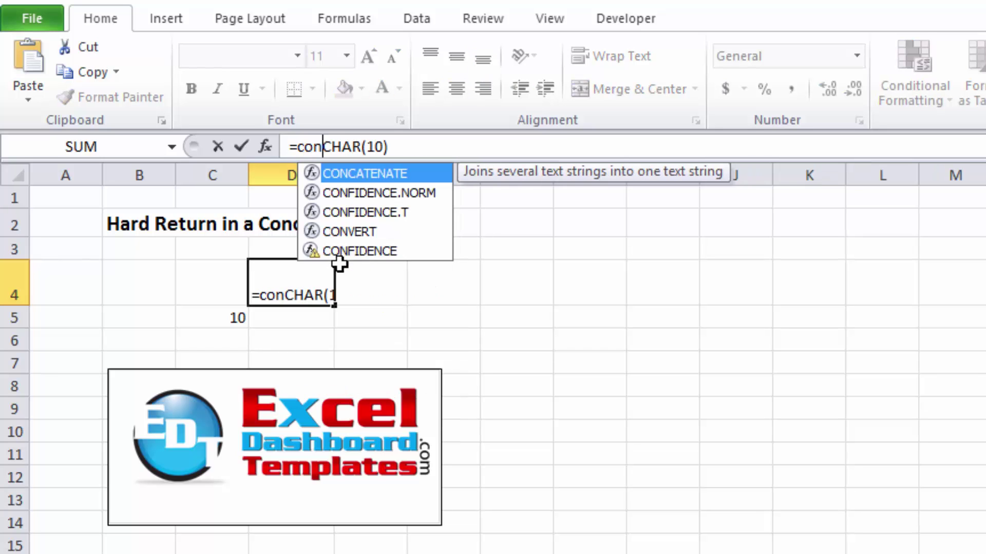
{"action": "key", "text": "Tab"}
{"action": "key", "text": "shift+End"}
{"action": "key", "text": "Delete"}
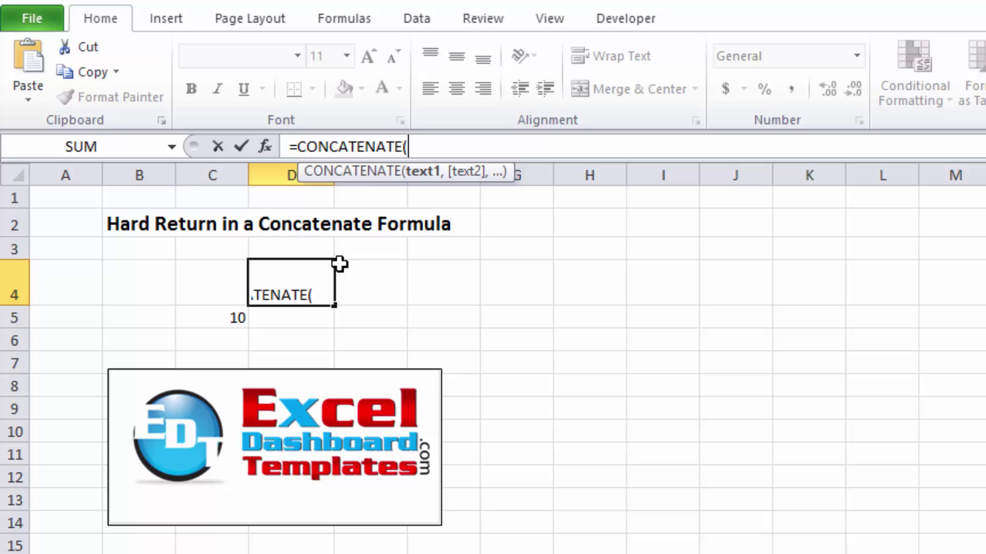
{"action": "type", "text": "\"aaaa\""}
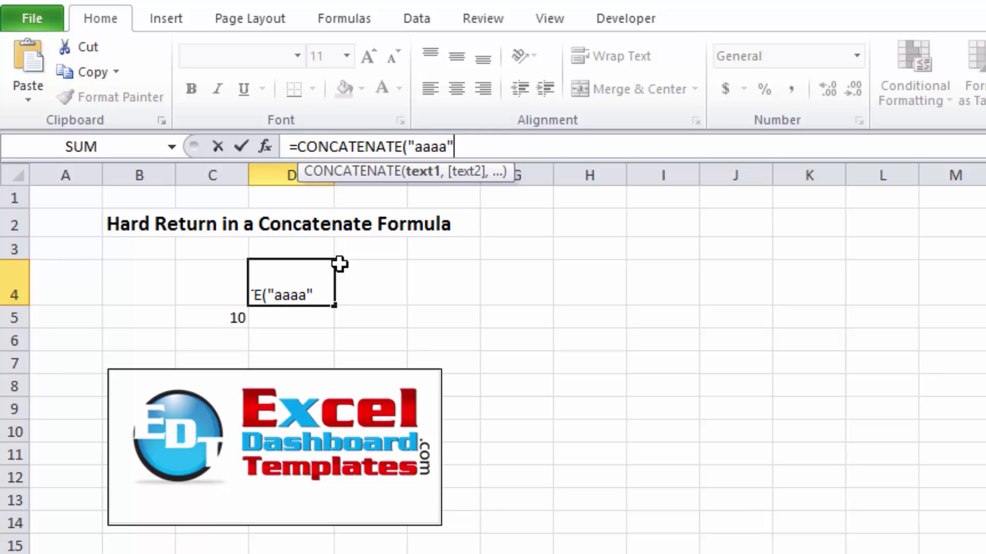
{"action": "type", "text": ","}
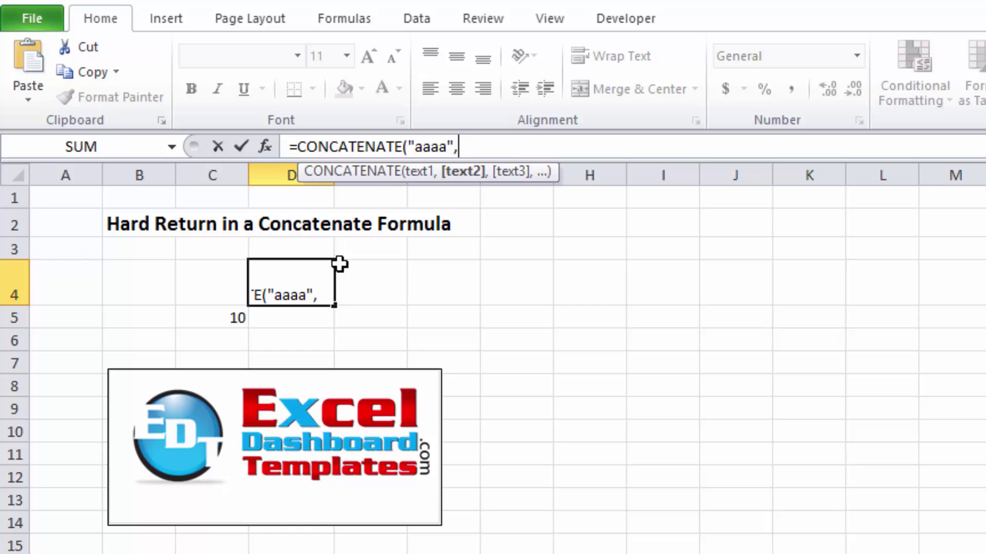
{"action": "type", "text": "char"}
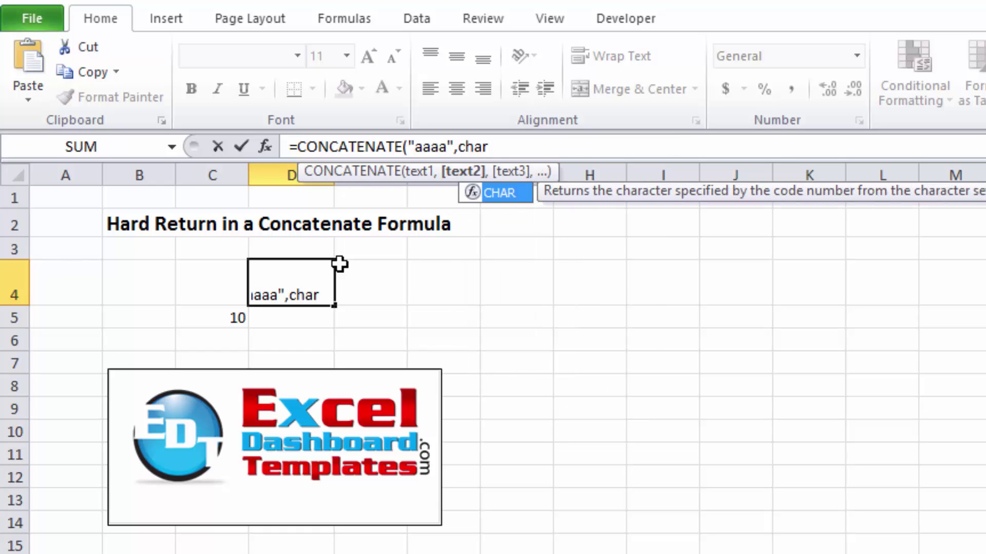
{"action": "key", "text": "Tab"}
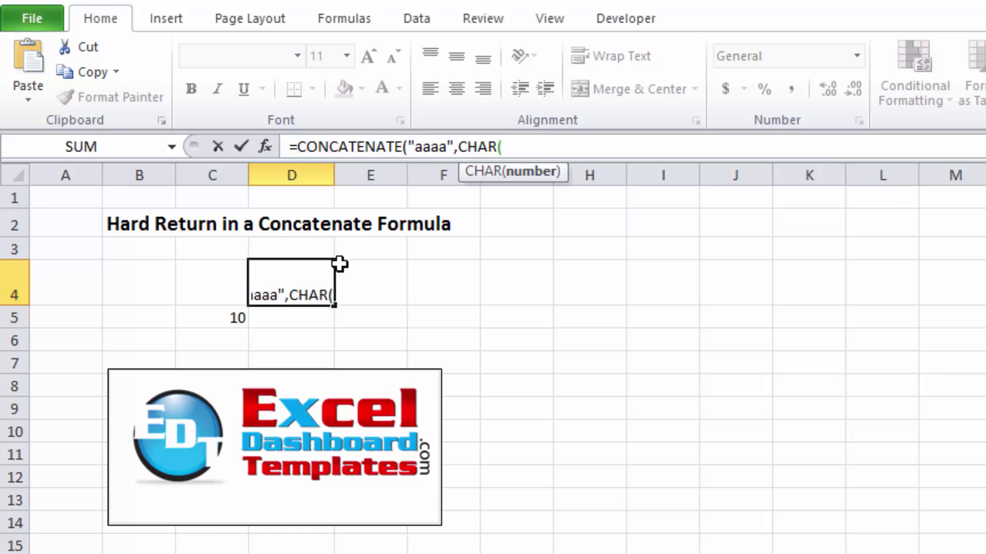
{"action": "type", "text": "10)"}
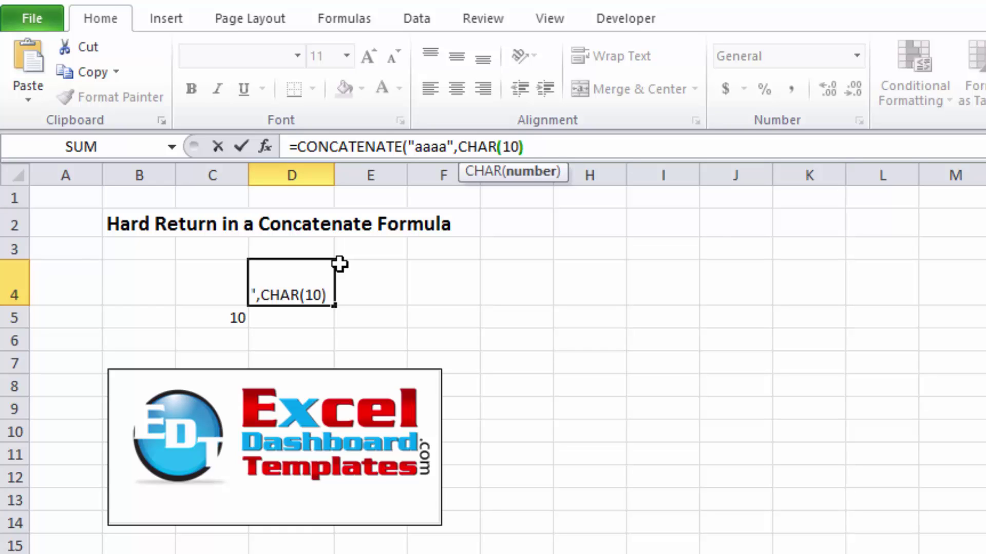
{"action": "type", "text": ","}
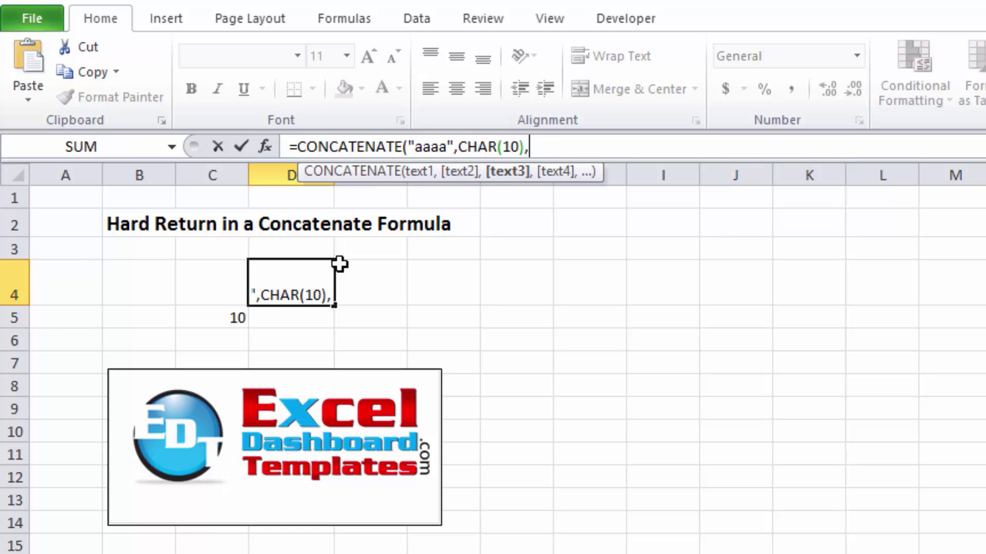
{"action": "type", "text": "\"bbbb\""}
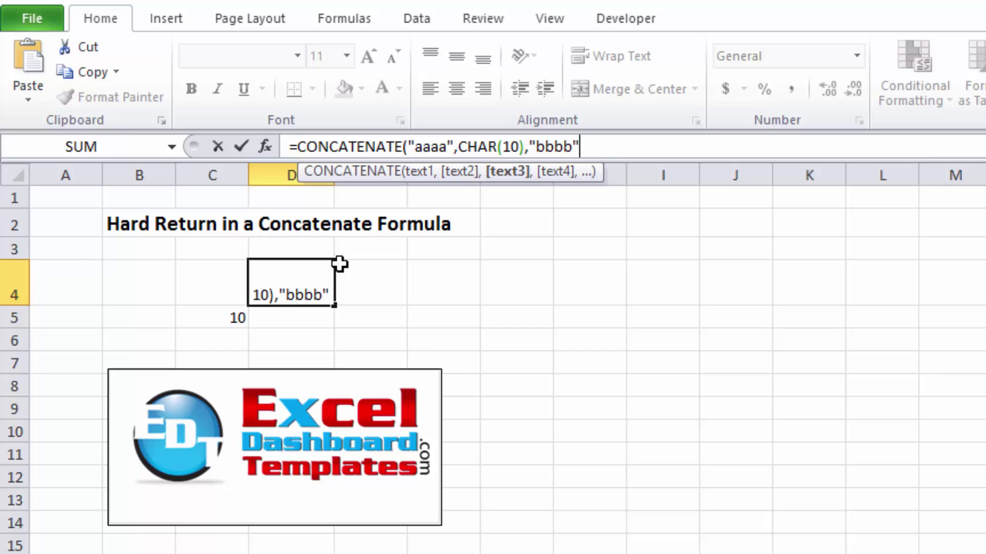
{"action": "type", "text": ")"}
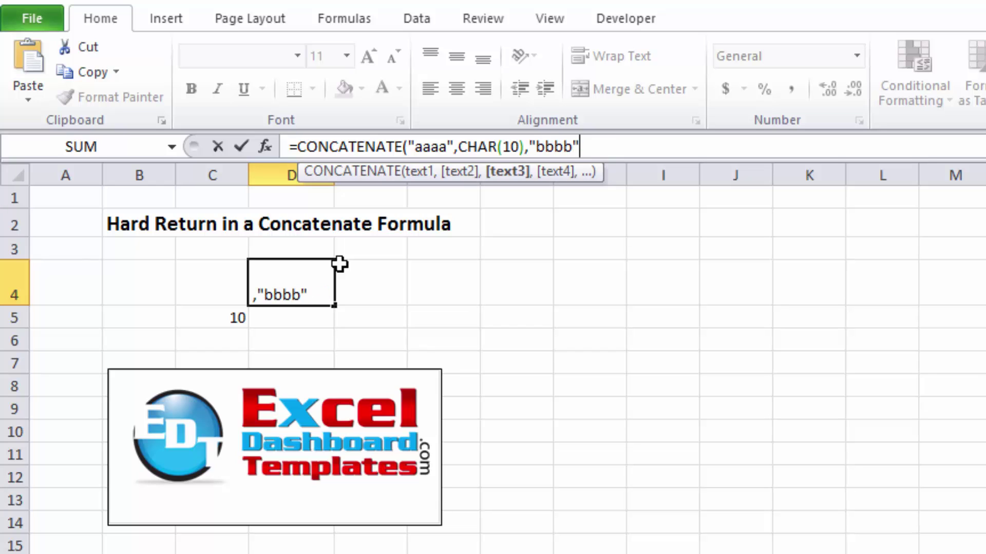
{"action": "key", "text": "Return"}
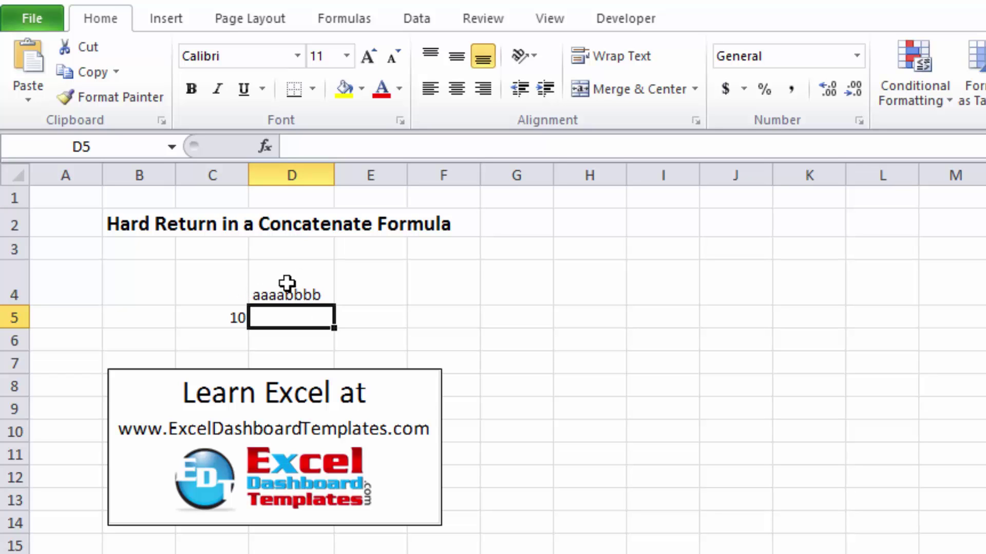
Turn on Wrap Text for D4 so aaaa and bbbb appear on separate lines
{"action": "left_click", "coordinate": [314, 283]}
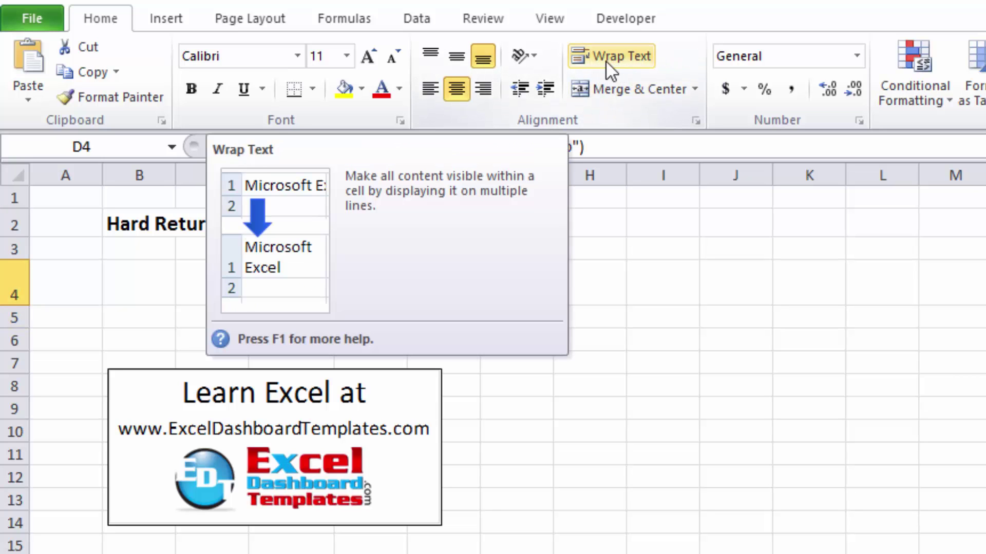
{"action": "left_click", "coordinate": [607, 64]}
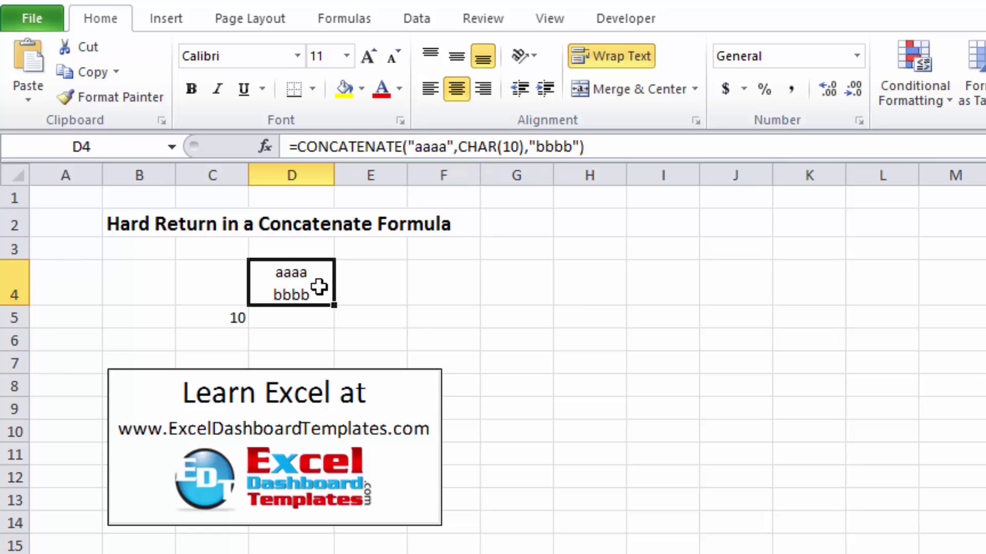
{"action": "left_click", "coordinate": [304, 319]}
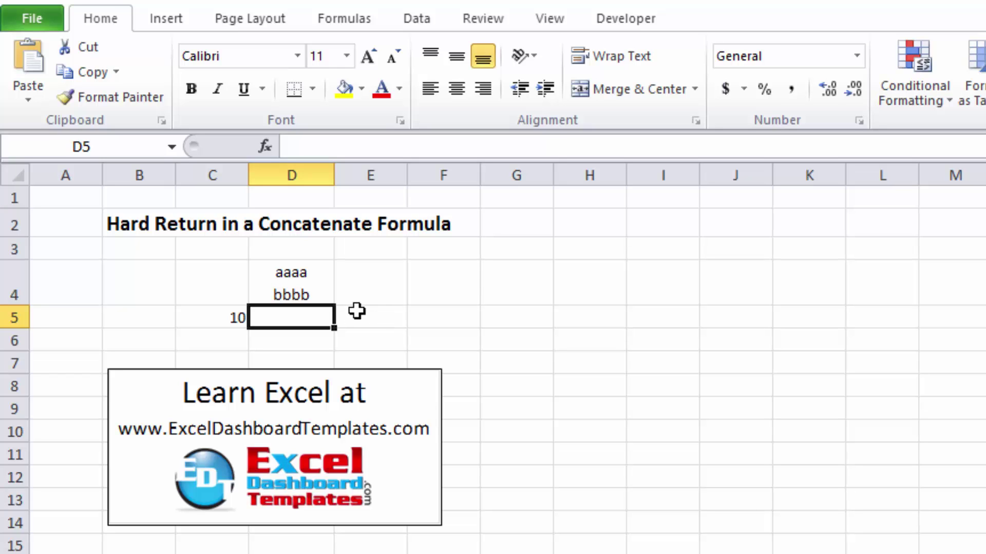
Enter ="aaaa"&CHAR(10)&"bbbb" in D5, which displays aaaabbbb on one line
{"action": "type", "text": "="}
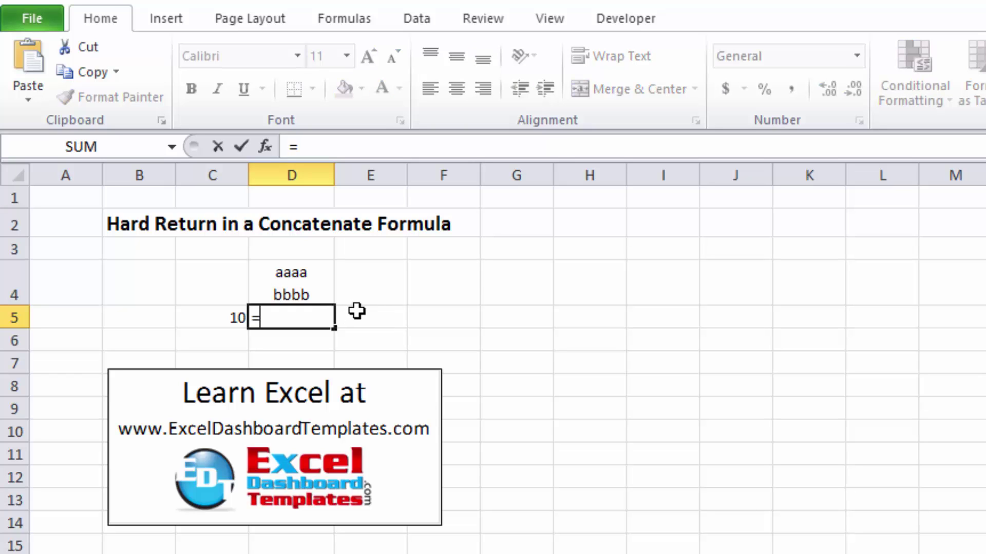
{"action": "type", "text": "\"aaaa\""}
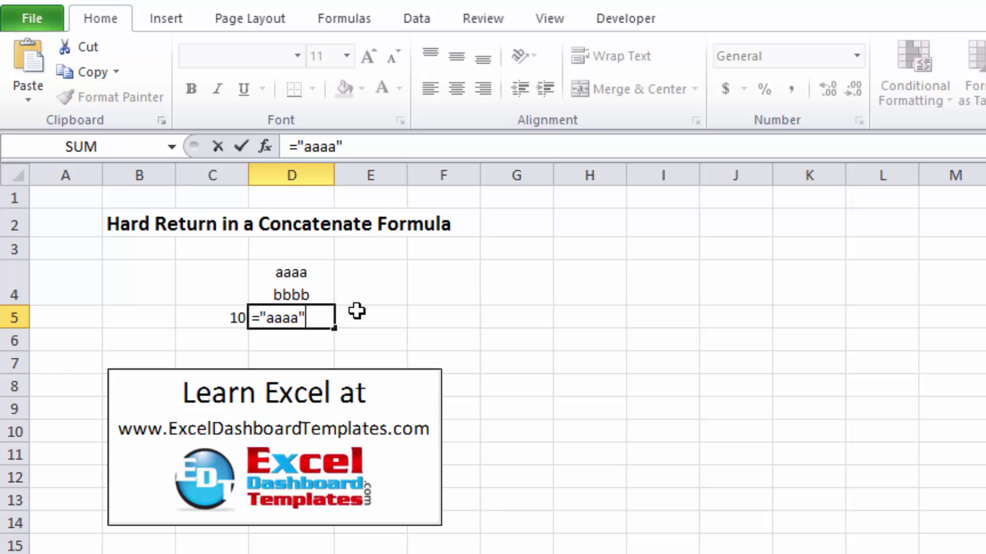
{"action": "type", "text": "&char("}
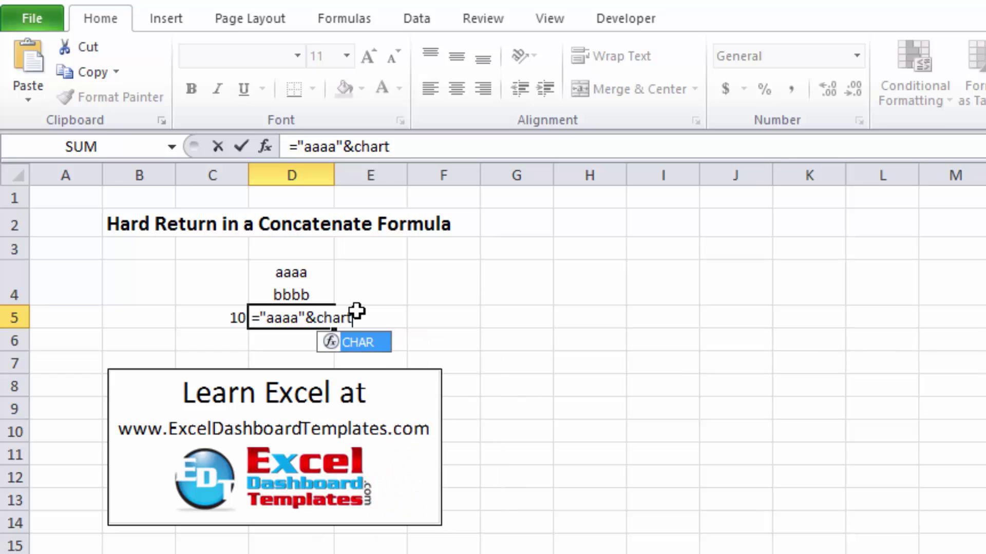
{"action": "type", "text": "10)"}
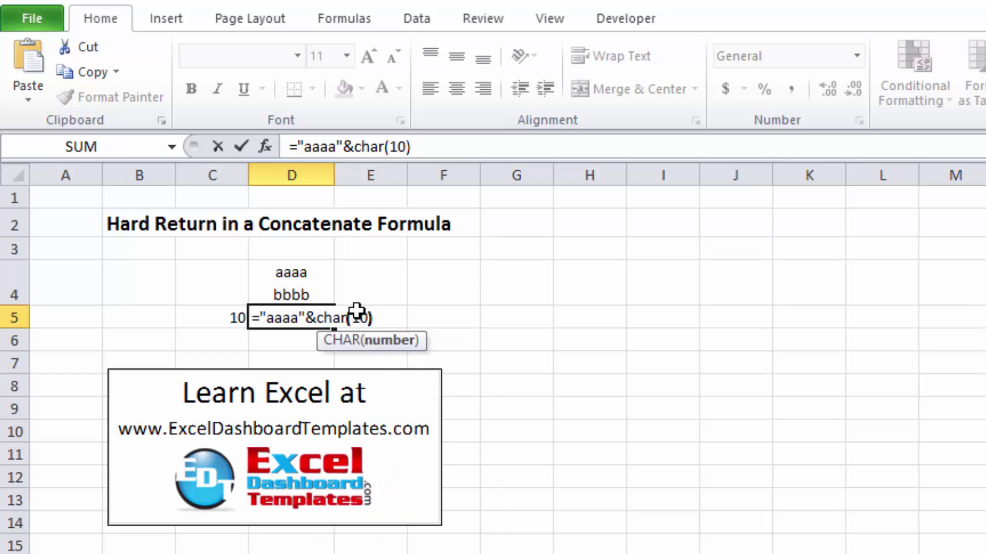
{"action": "type", "text": "&"}
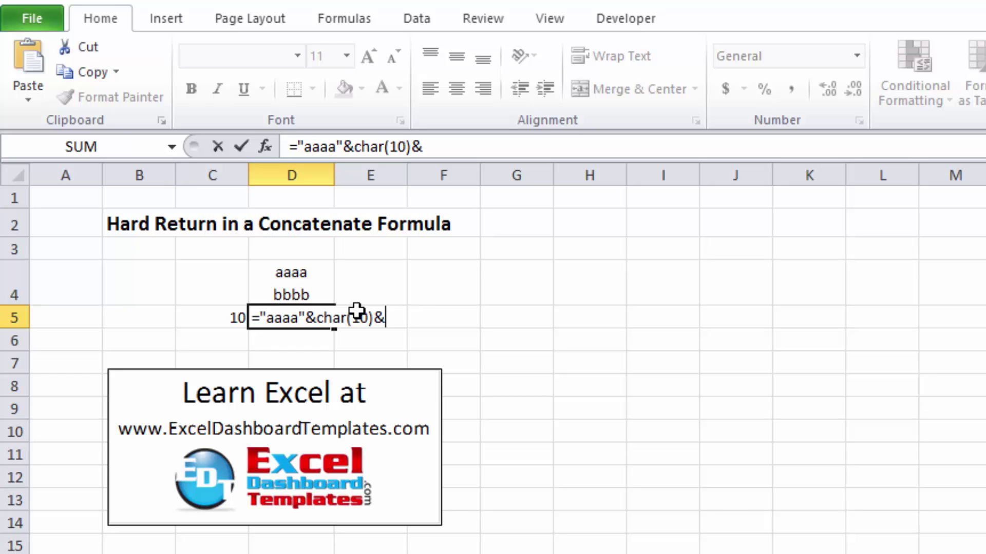
{"action": "type", "text": "\"bbbb\""}
{"action": "key", "text": "Return"}
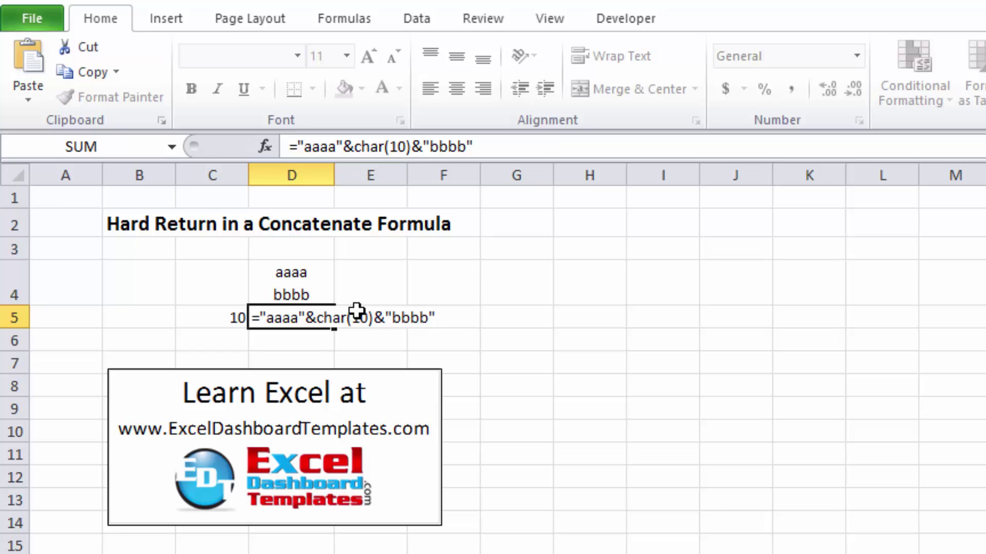
{"action": "left_click", "coordinate": [325, 315]}
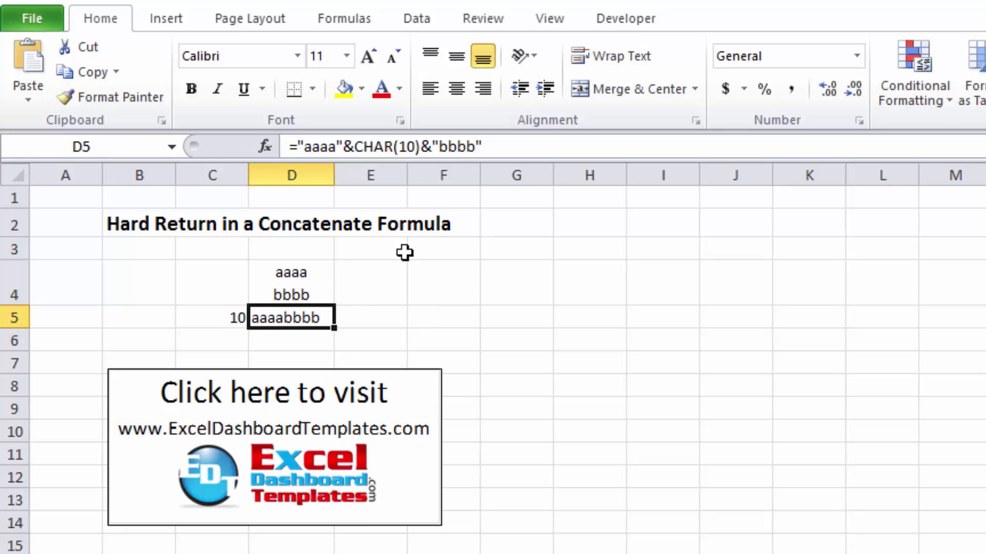
Apply Wrap Text to D5 so it shows aaaa and bbbb on two lines
{"action": "left_click", "coordinate": [612, 57]}
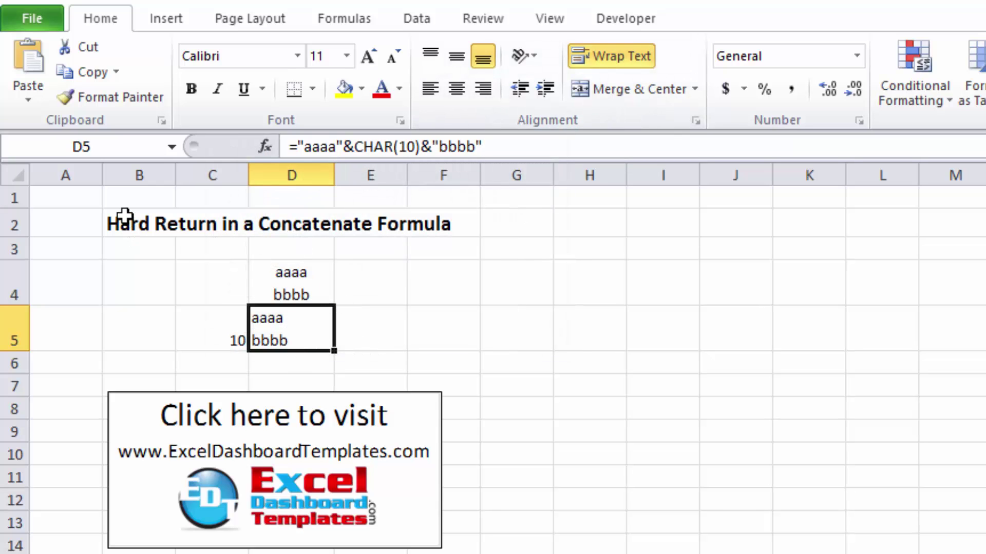
{"action": "left_click_drag", "start_coordinate": [125, 218], "coordinate": [418, 222]}
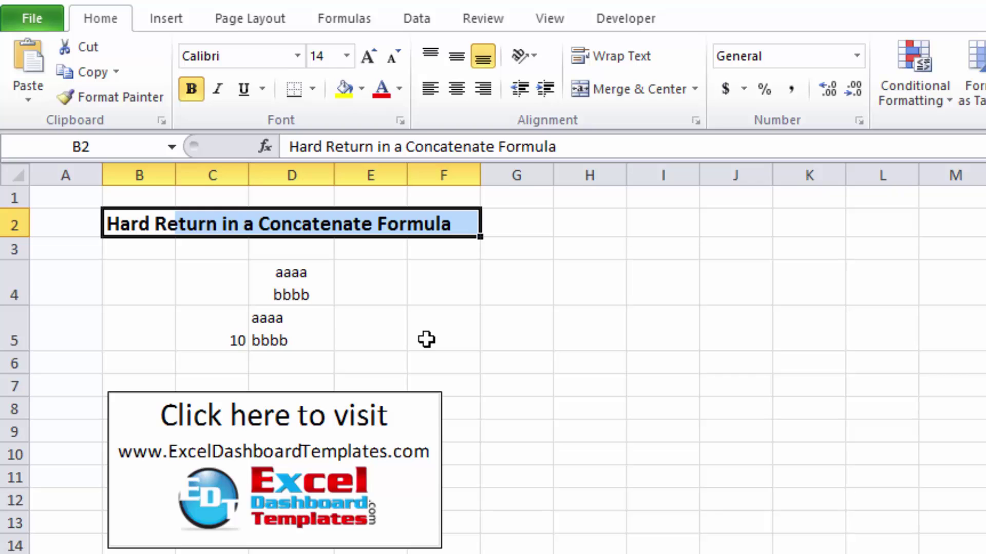
{"action": "left_click", "coordinate": [301, 337]}
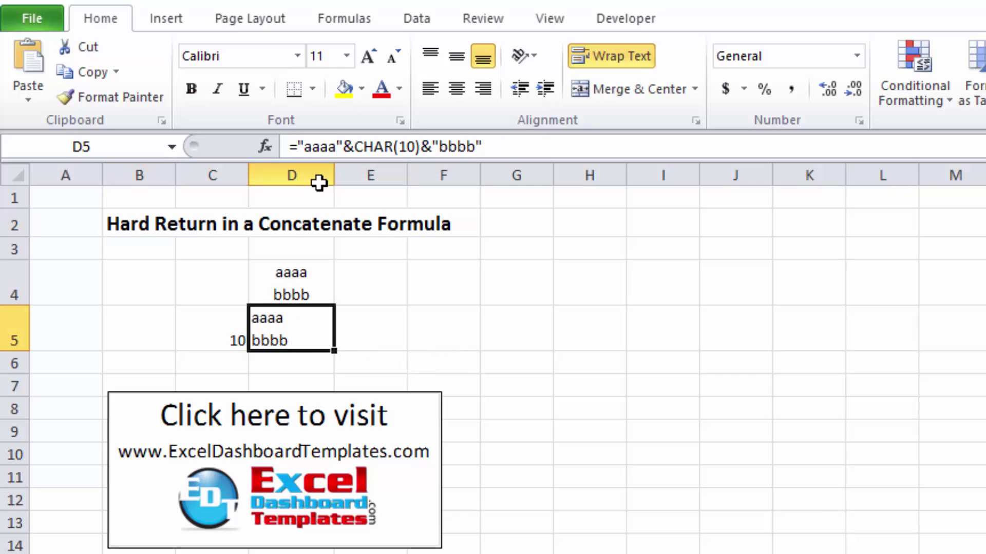
Inspect D5's ampersand formula in the formula bar, then cancel the edit with Esc
{"action": "left_click", "coordinate": [296, 147]}
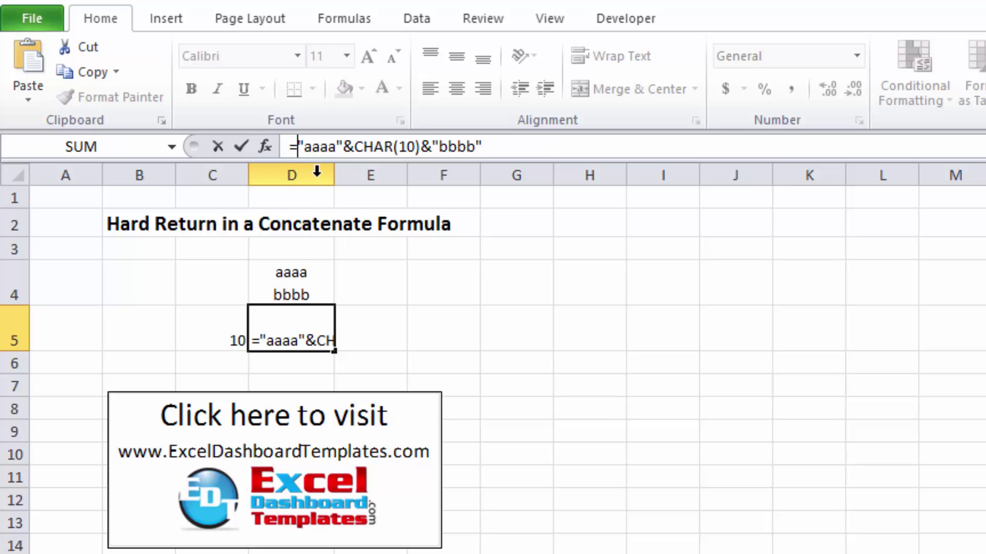
{"action": "left_click", "coordinate": [342, 146]}
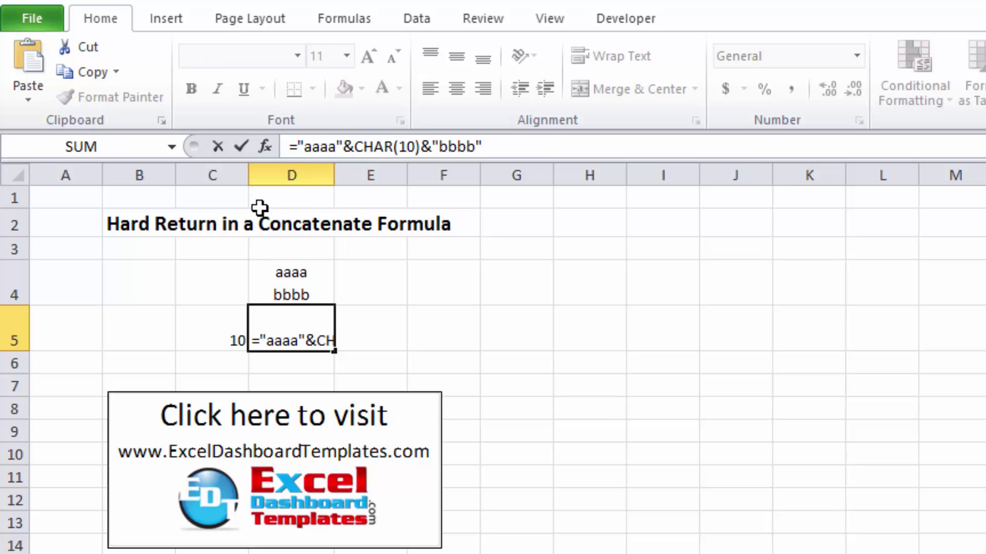
{"action": "left_click", "coordinate": [297, 148]}
{"action": "left_click", "coordinate": [403, 371]}
{"action": "key", "text": "Escape"}
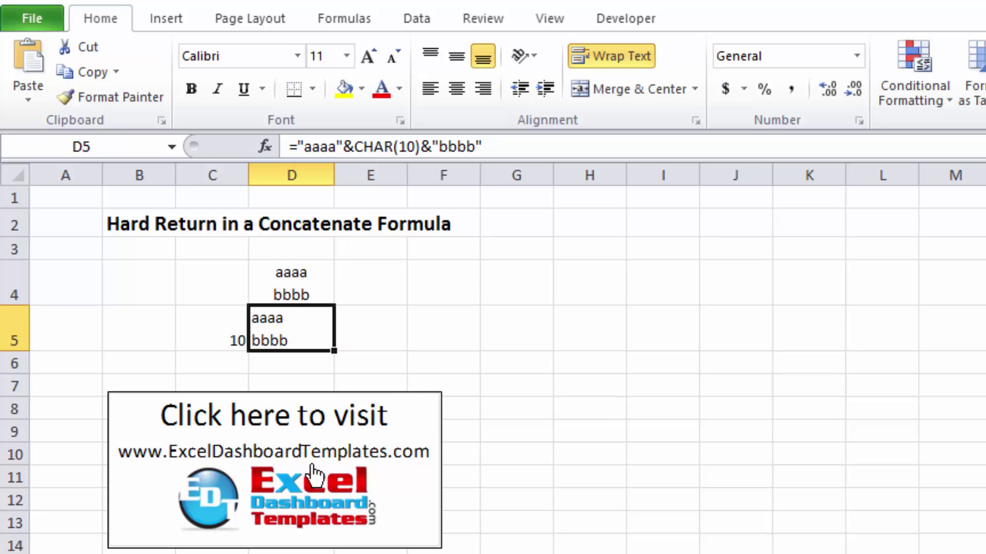
{"action": "left_click", "coordinate": [589, 553]}
{"action": "key", "text": "Home"}
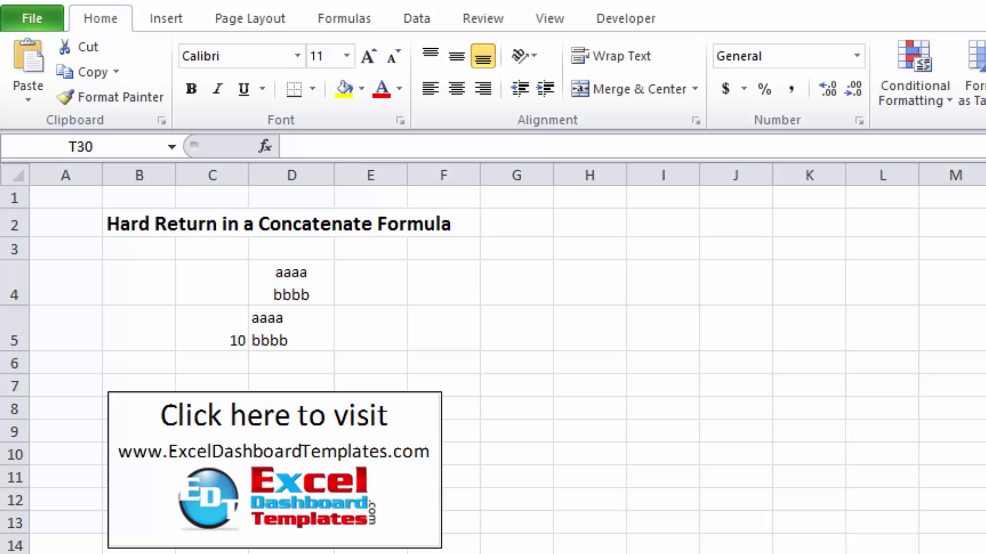
{"action": "key", "text": "Return"}
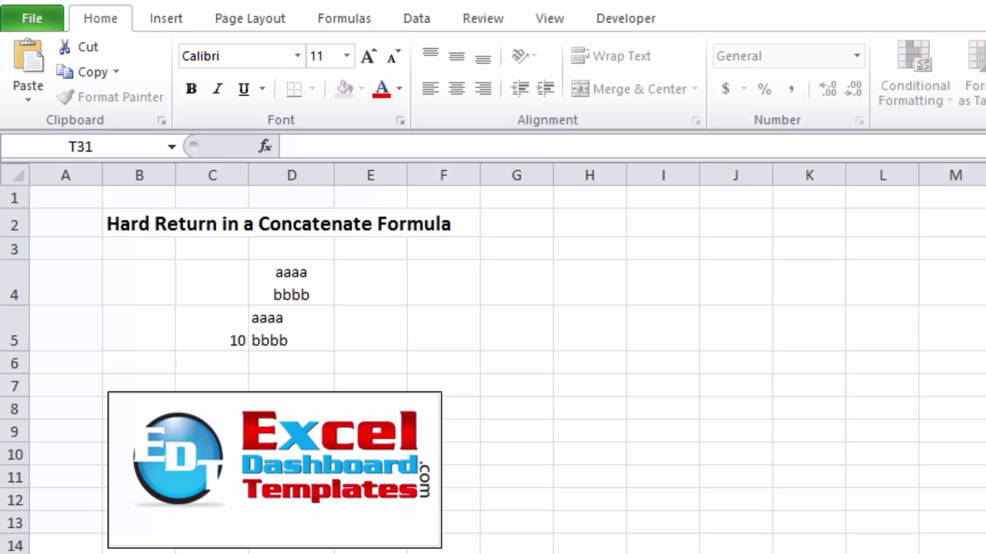